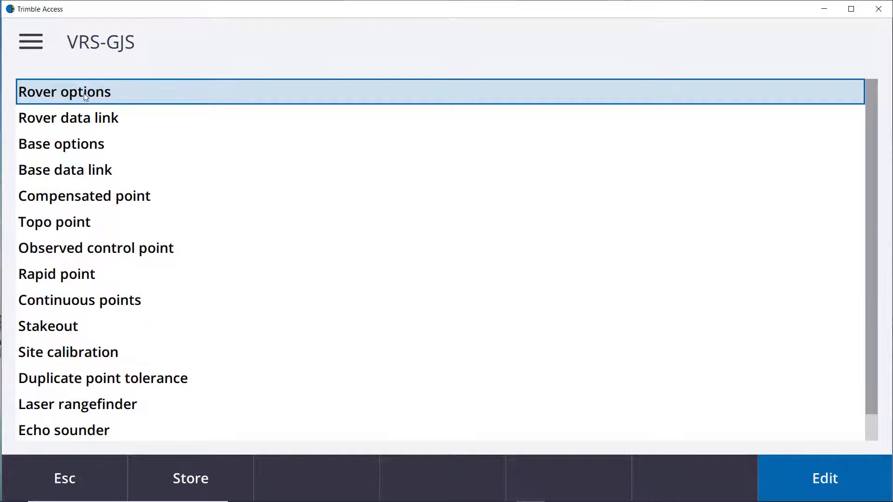
Open the rover options and set the broadcast format to VRS (CMR).
click(87, 96)
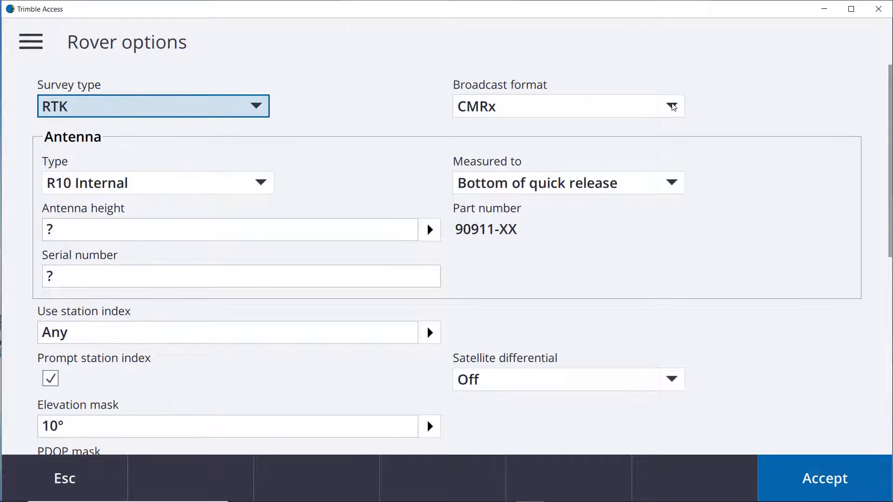
click(672, 105)
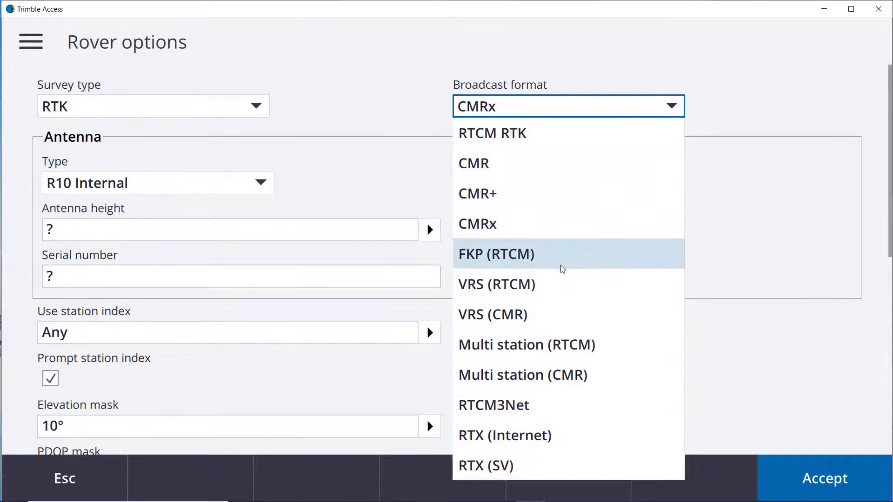
click(518, 315)
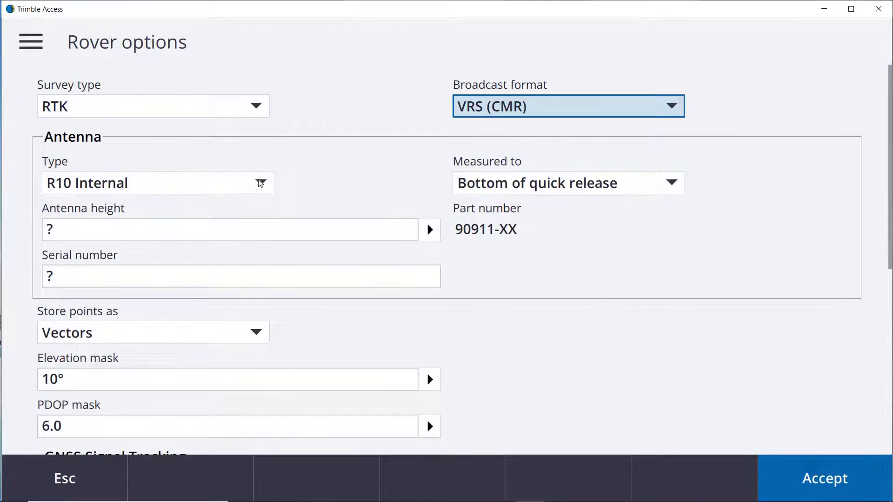
Set the antenna type to R10-2 Internal.
click(261, 183)
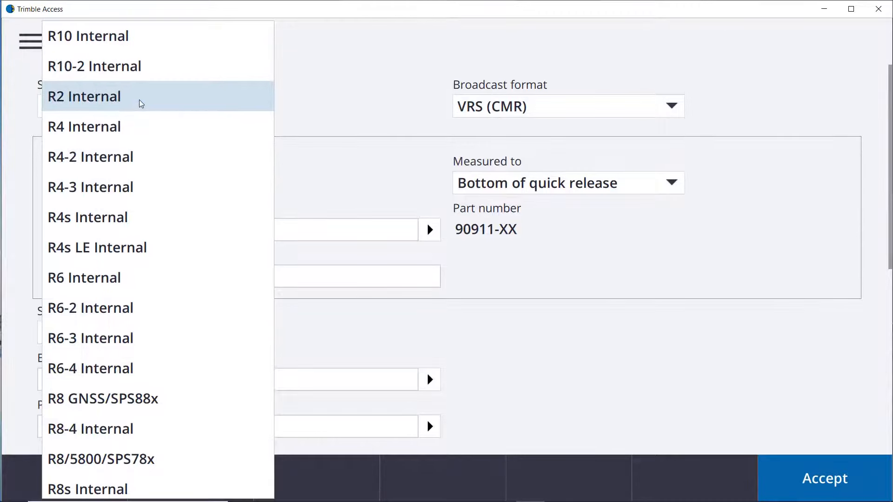
scroll(137, 107, up, 1)
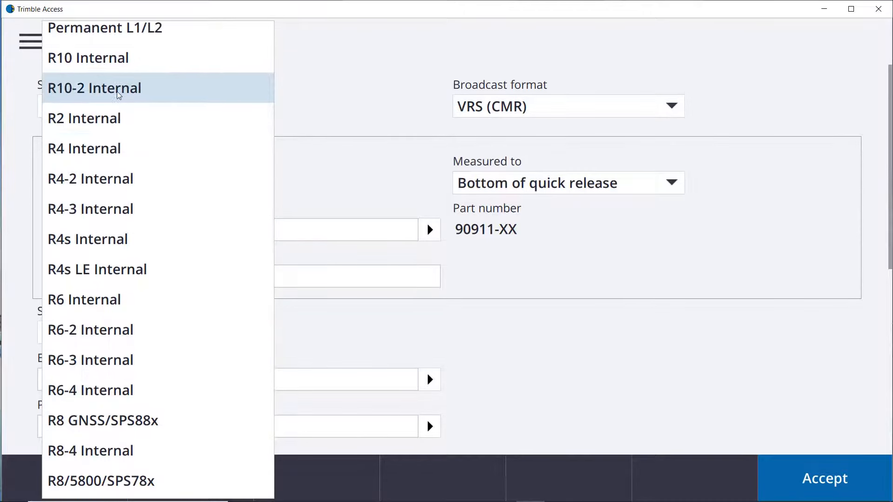
click(149, 93)
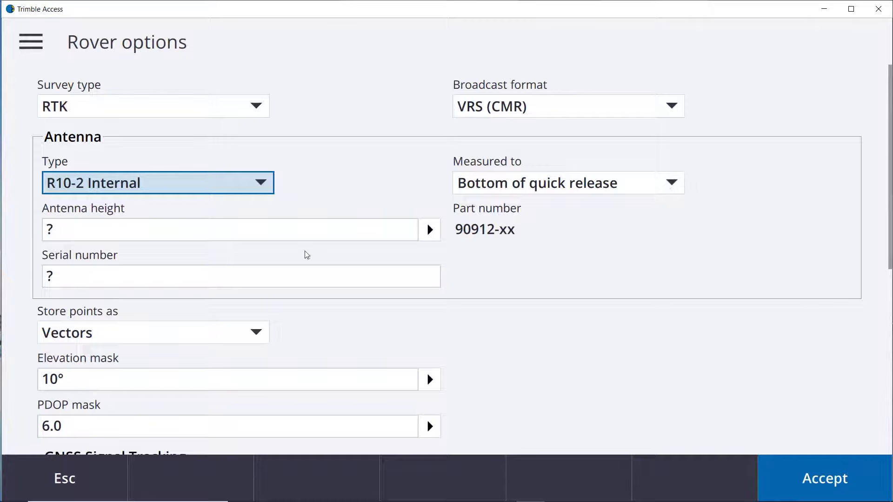
Enable L5 signal tracking, turn off tilt functions and accept the rover options.
scroll(528, 289, down, 3)
scroll(528, 290, down, 5)
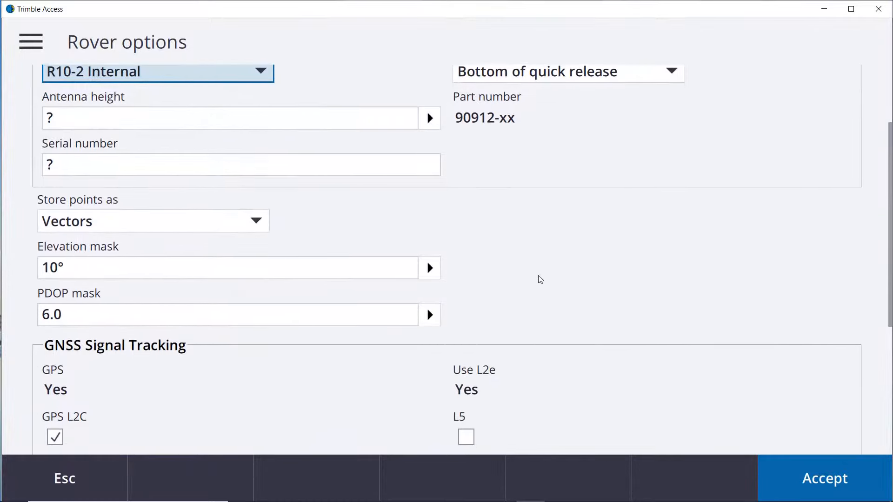
scroll(554, 266, up, 6)
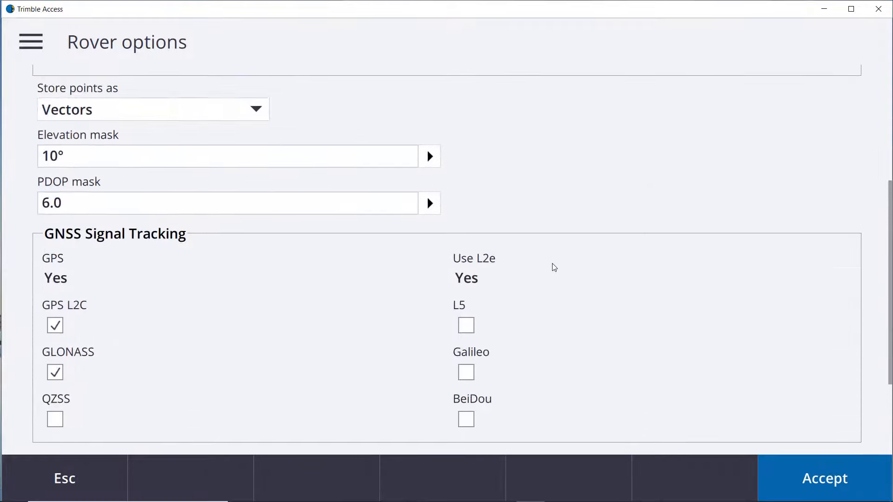
scroll(555, 266, down, 4)
scroll(557, 266, down, 1)
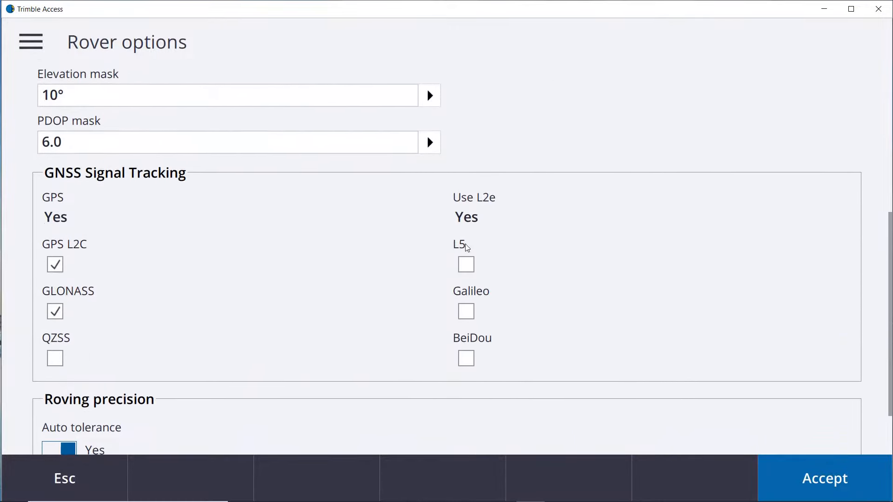
click(466, 265)
scroll(362, 266, down, 2)
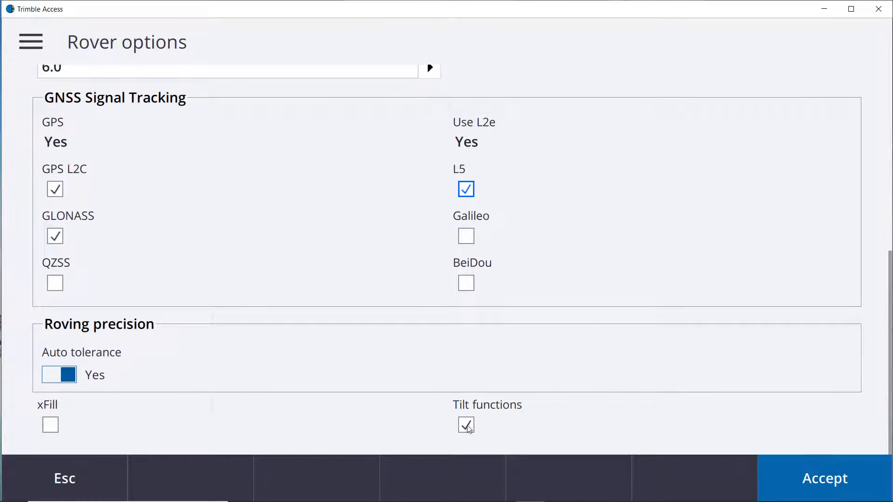
click(468, 426)
click(819, 482)
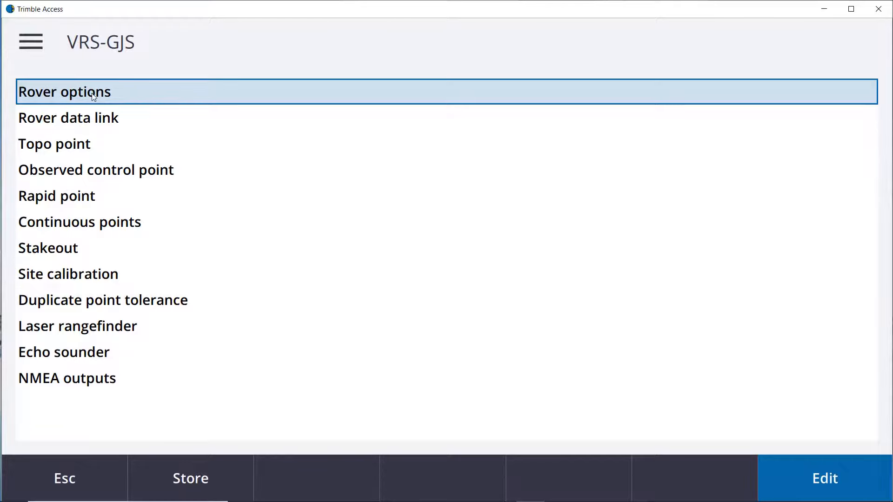
Open the rover data link and set its type to Internet connection.
click(88, 123)
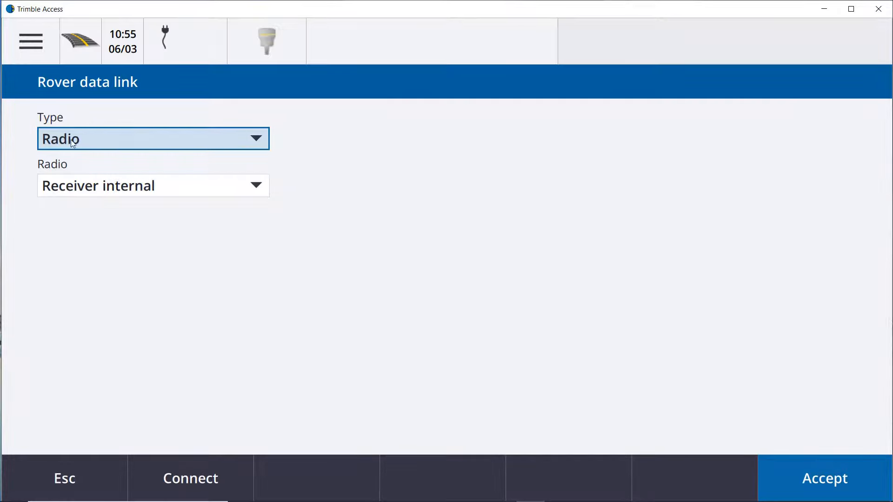
click(138, 146)
click(143, 196)
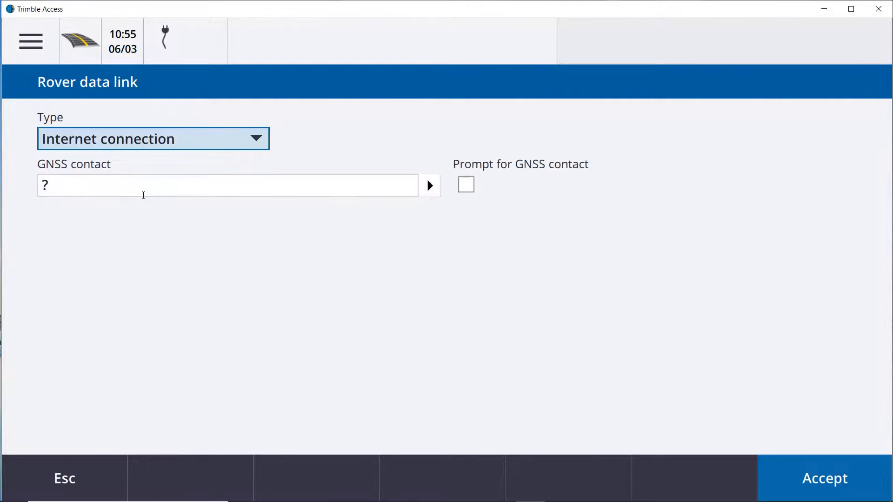
Create a new GNSS contact named VRS-GJS.
click(99, 187)
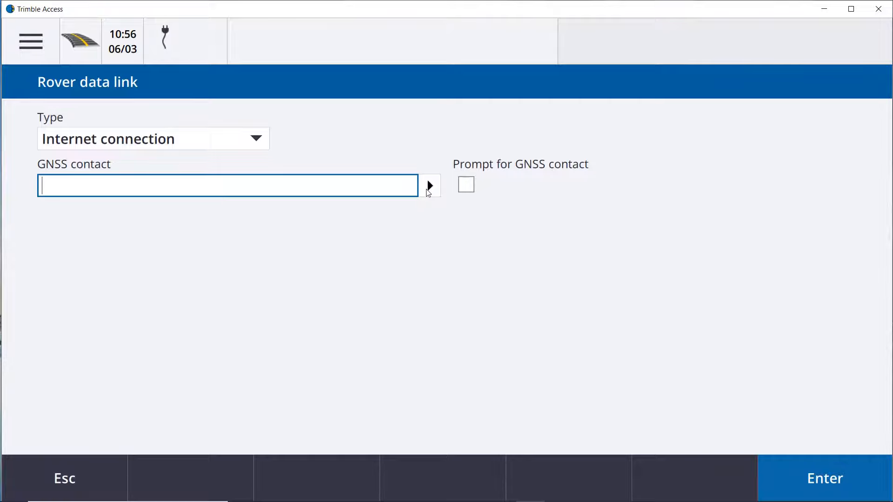
click(430, 186)
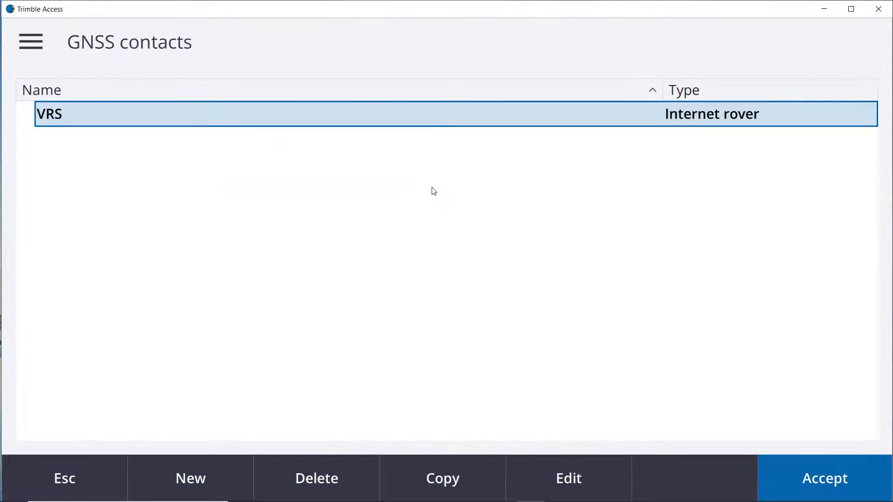
click(186, 483)
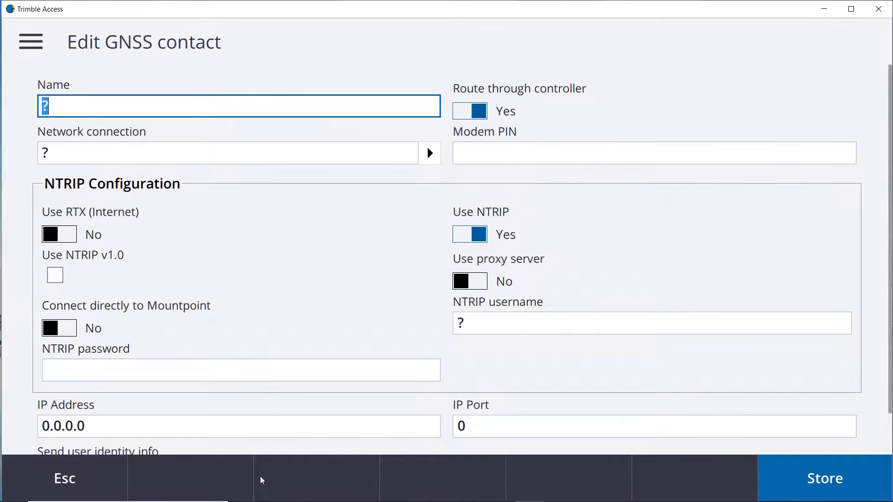
text(VRS-)
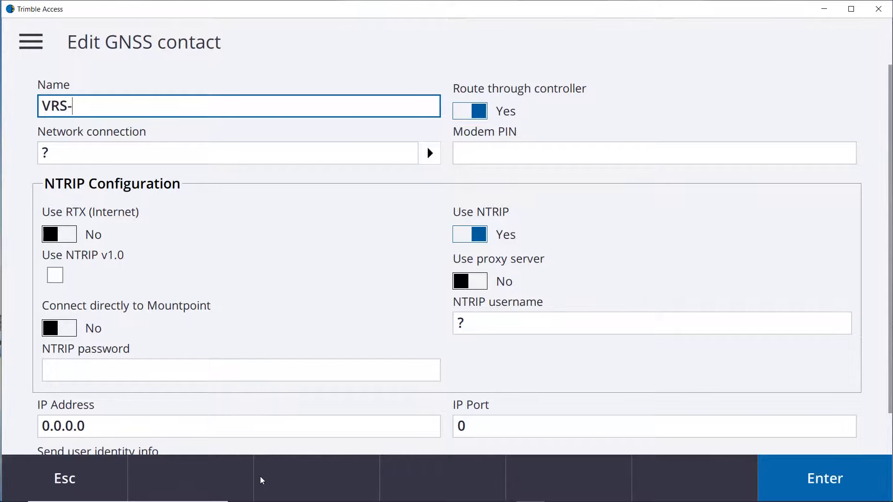
text(GJS)
Set the contact's network connection to Operating System - Wi-Fi, Cellular.
click(203, 153)
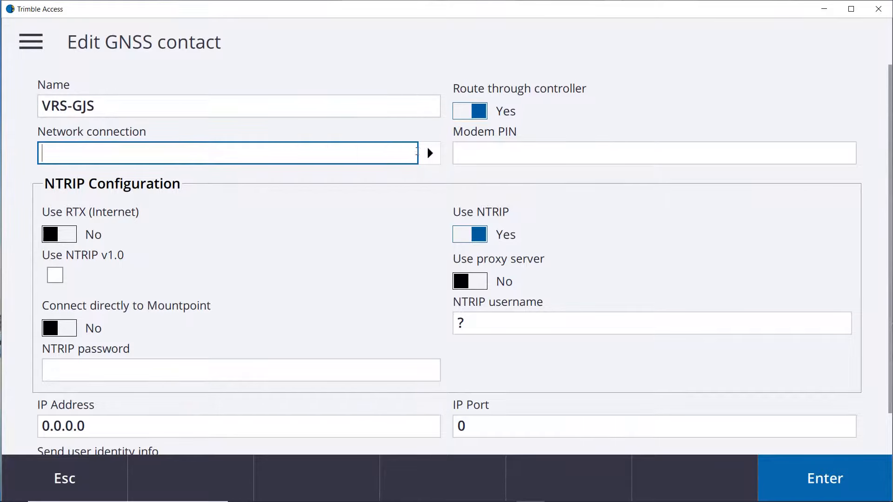
click(427, 153)
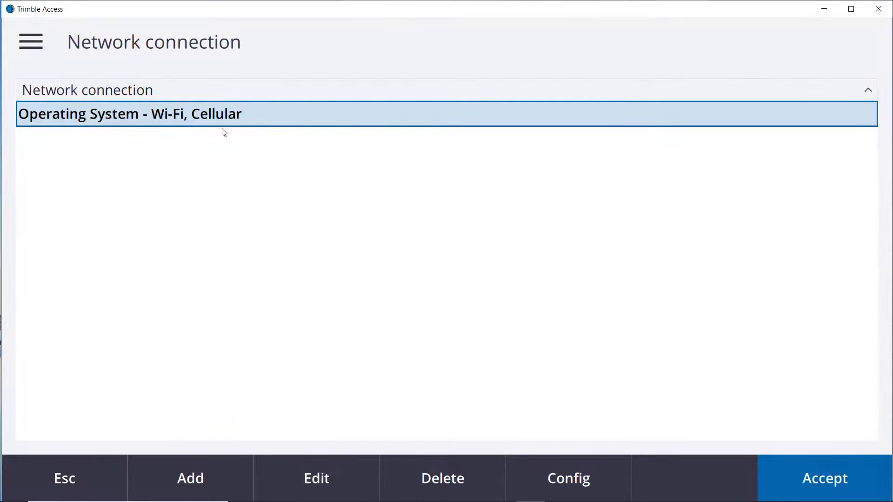
click(831, 473)
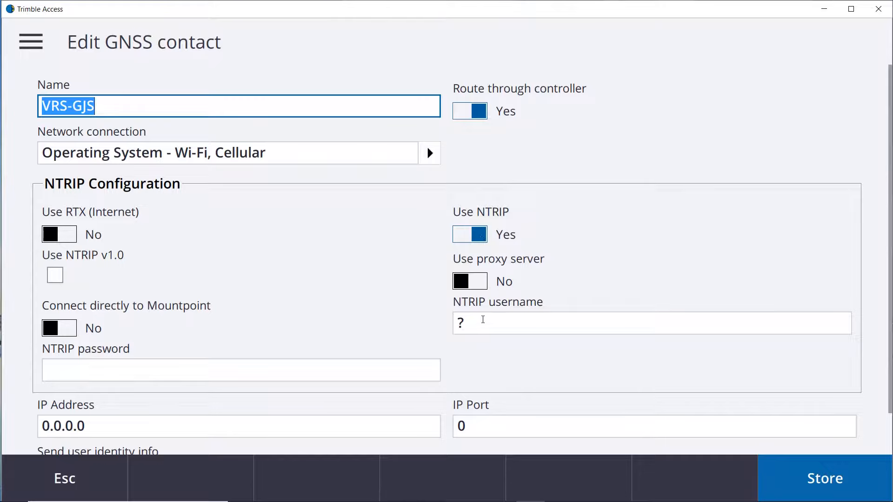
Set the NTRIP username to vectors.
click(486, 324)
text(V)
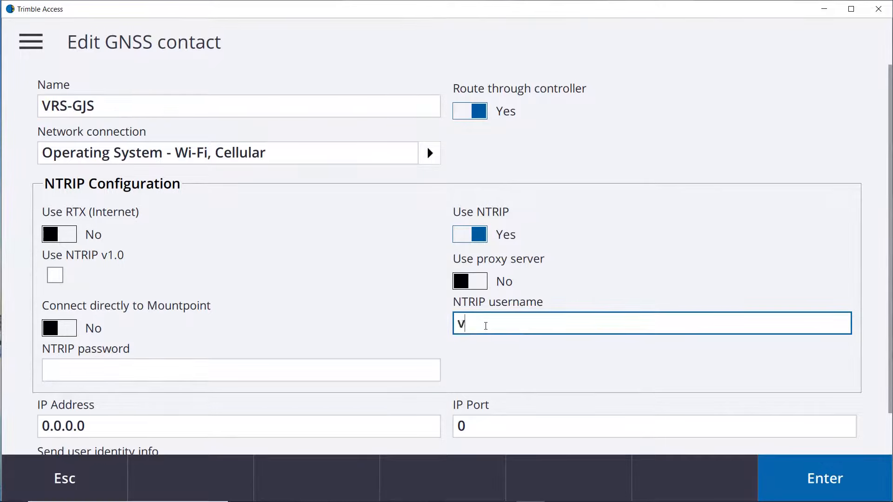
text(ectors)
Enter the NTRIP password.
click(381, 373)
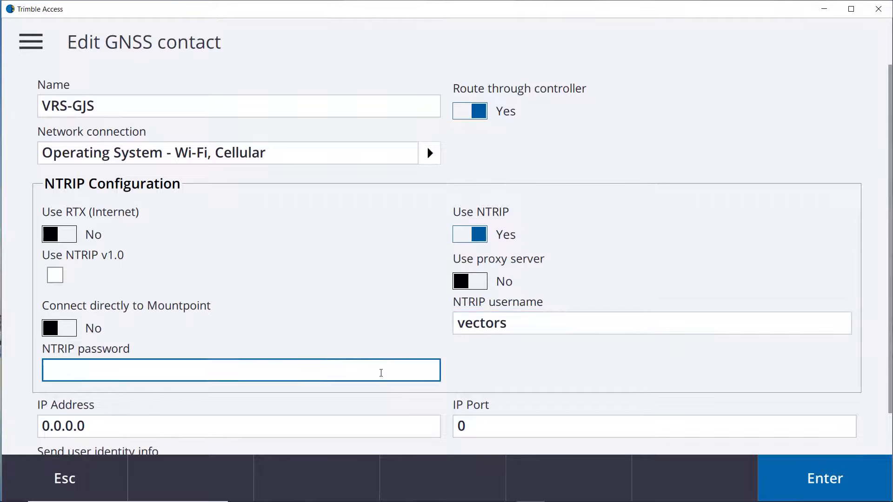
text(•••••••••••)
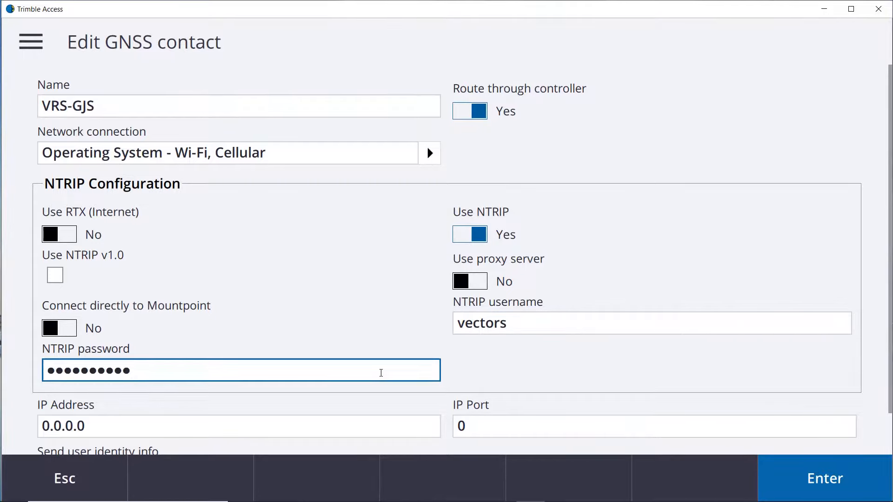
scroll(367, 325, down, 1)
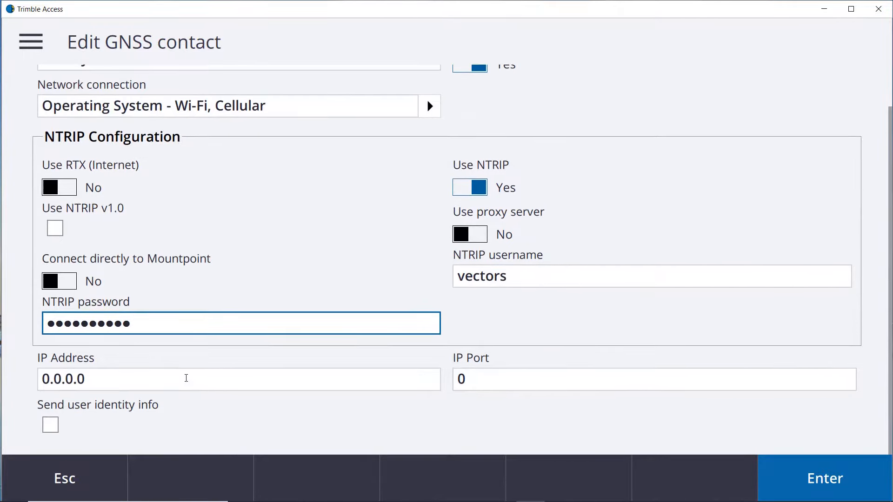
key(Tab)
drag(25, 388, 116, 388)
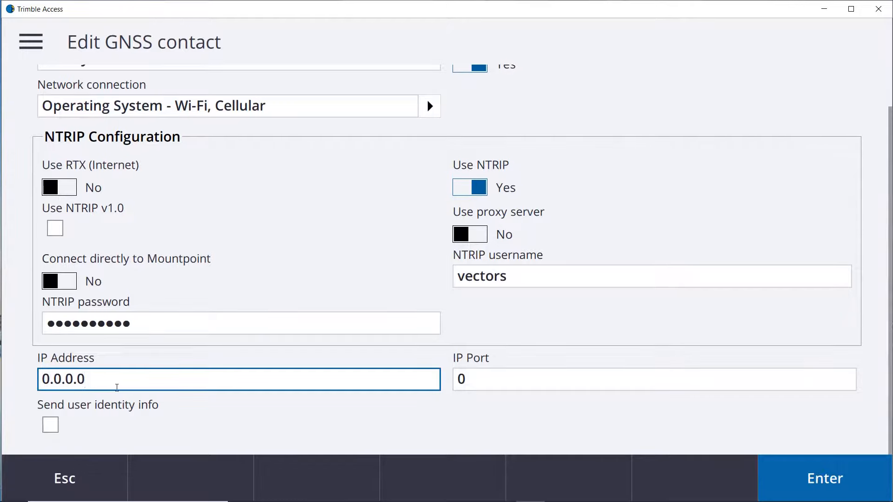
text(www)
key(BackSpace)
key(BackSpace)
key(BackSpace)
key(BackSpace)
key(BackSpace)
key(BackSpace)
key(BackSpace)
key(BackSpace)
key(BackSpace)
key(BackSpace)
text(www.vr)
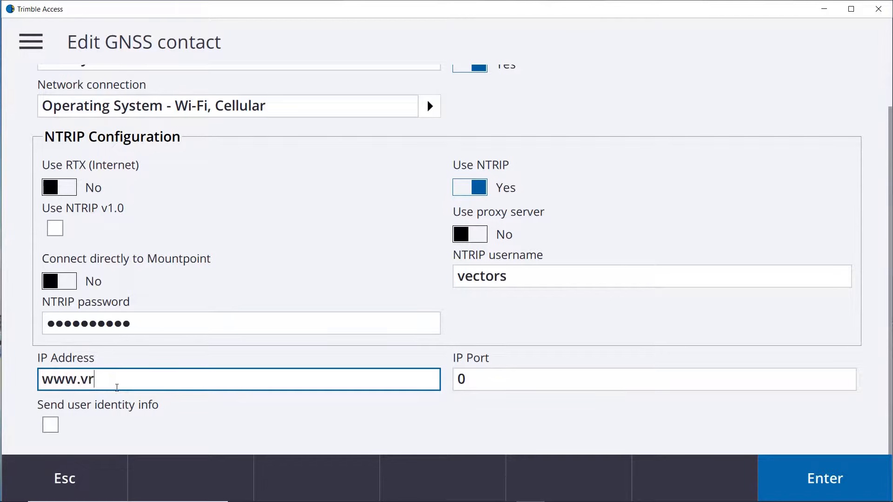
text(snow.us)
Set the IP port to 2101 and store the GNSS contact.
click(480, 379)
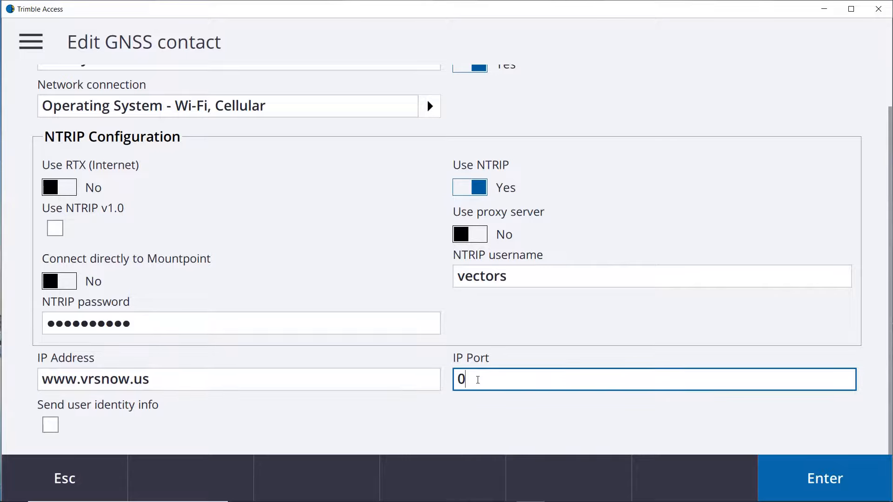
drag(477, 380, 454, 384)
text(2101)
click(820, 481)
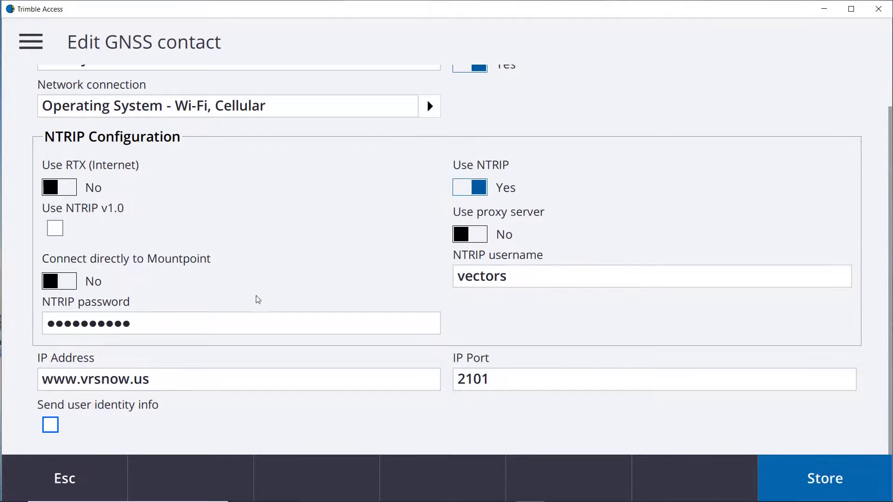
click(820, 476)
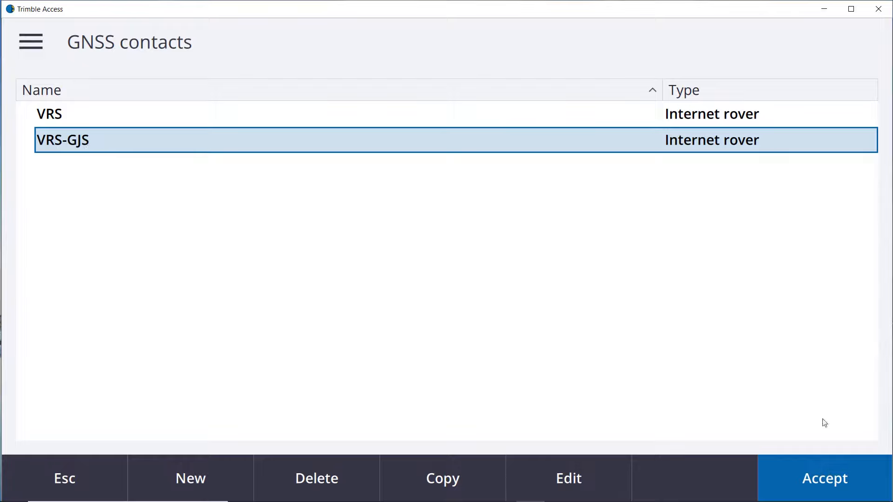
Choose the VRS-GJS contact and accept the rover data link settings.
click(824, 483)
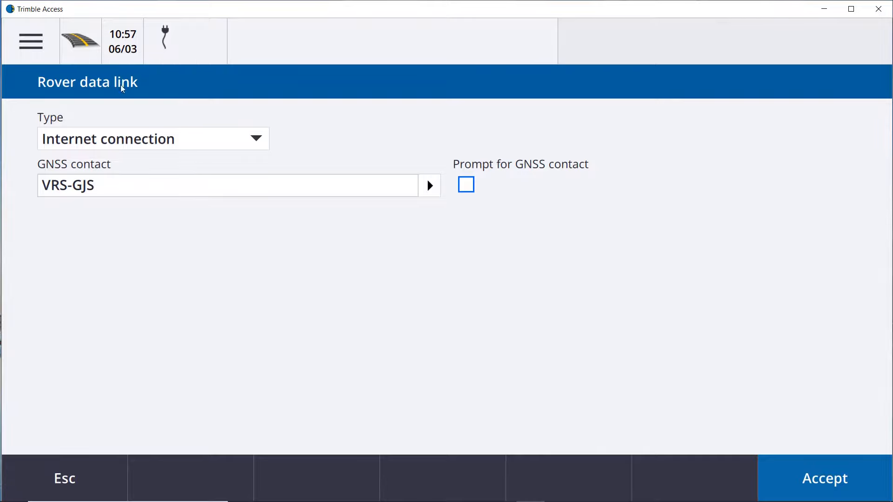
click(468, 189)
click(467, 188)
click(833, 484)
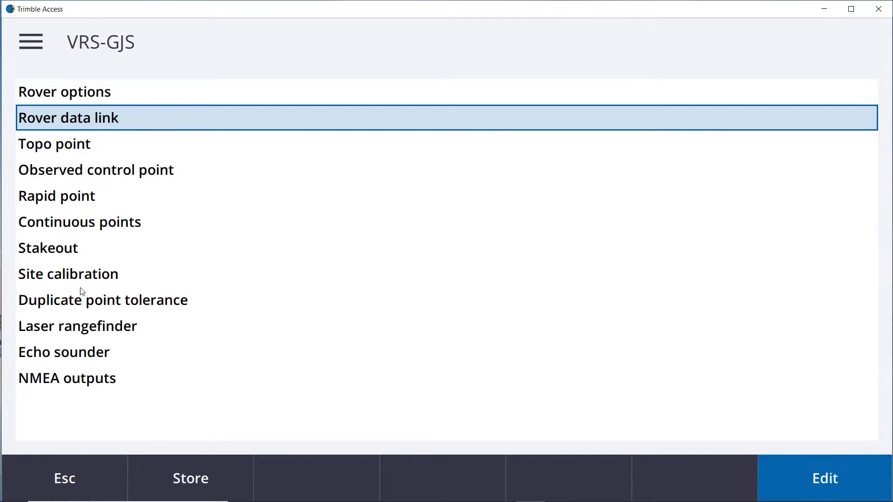
Store the VRS-GJS survey style and reopen it from the survey styles list.
click(190, 483)
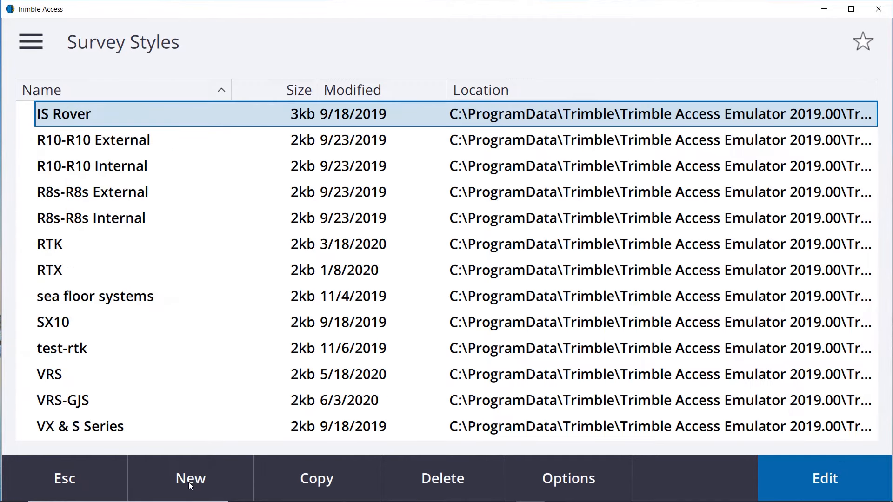
double_click(78, 401)
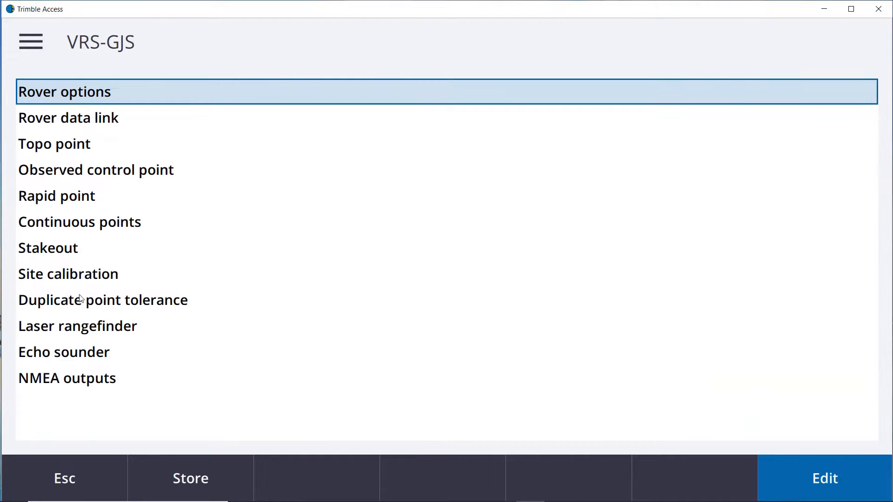
Review the style's rover options and the rover data link's GNSS contact list.
click(831, 487)
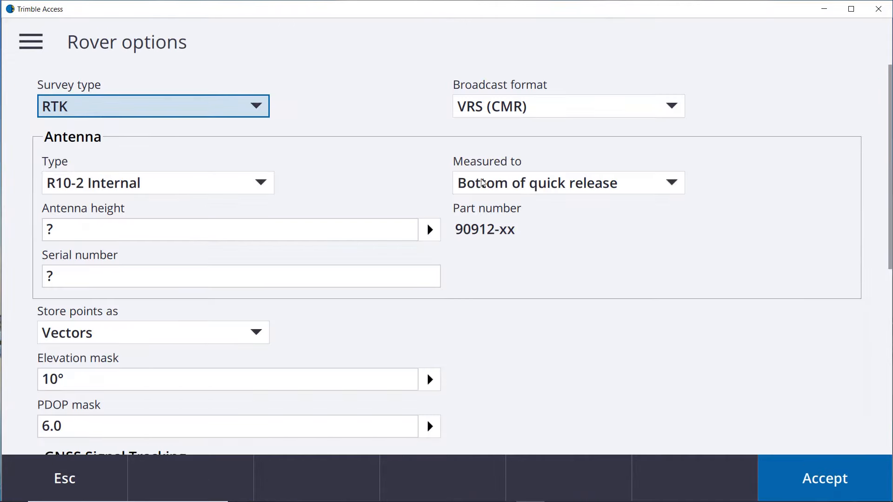
scroll(483, 183, down, 5)
scroll(485, 184, down, 2)
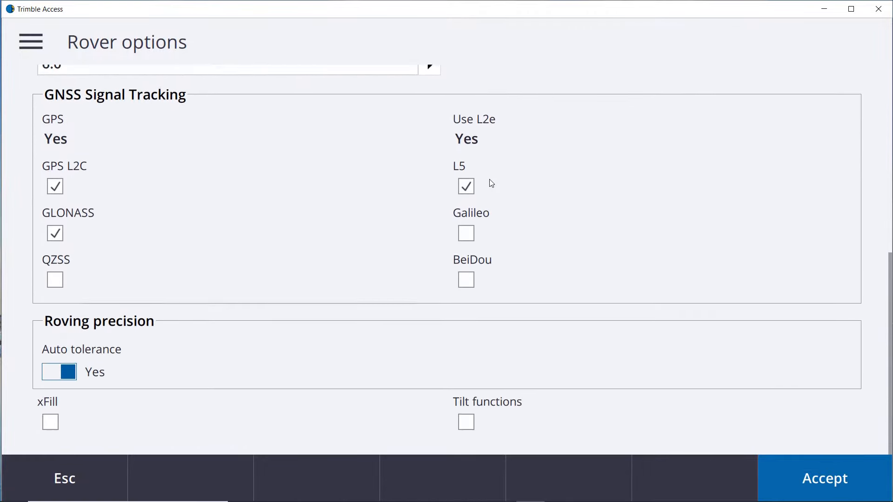
click(83, 472)
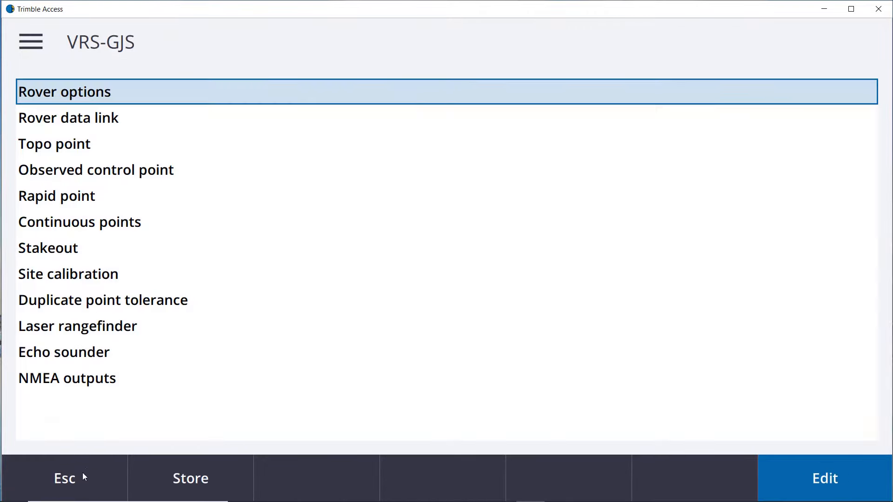
double_click(95, 120)
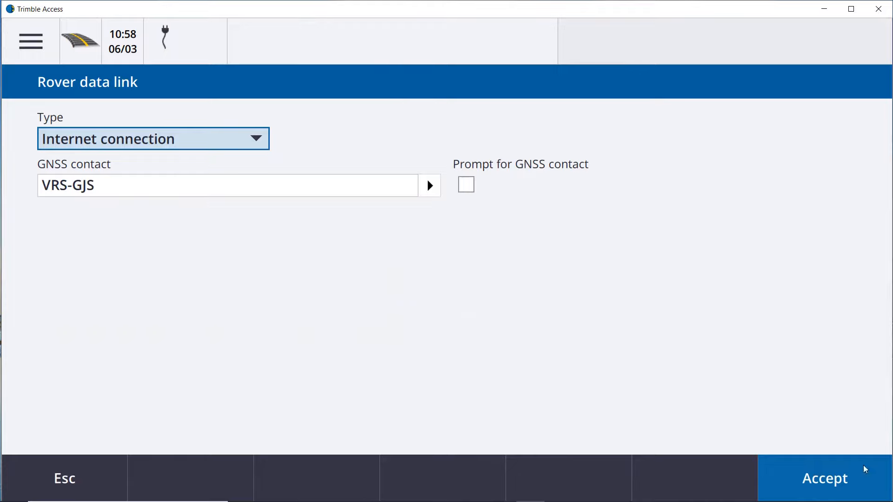
click(431, 186)
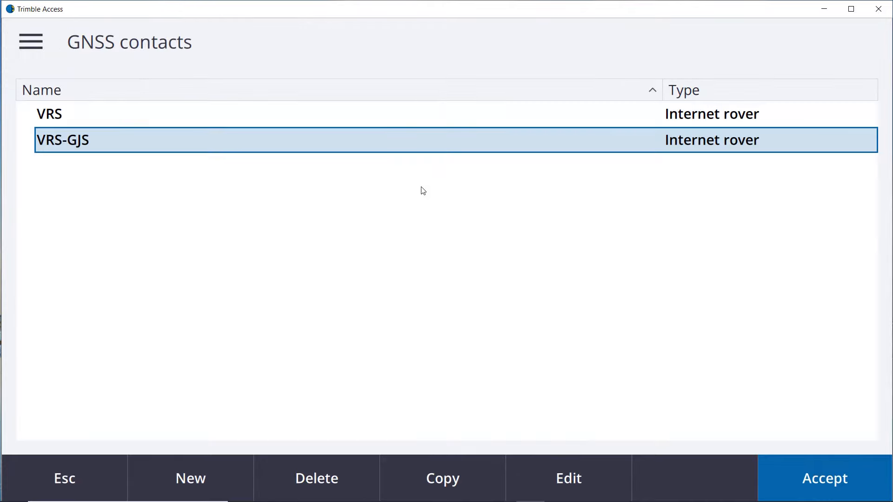